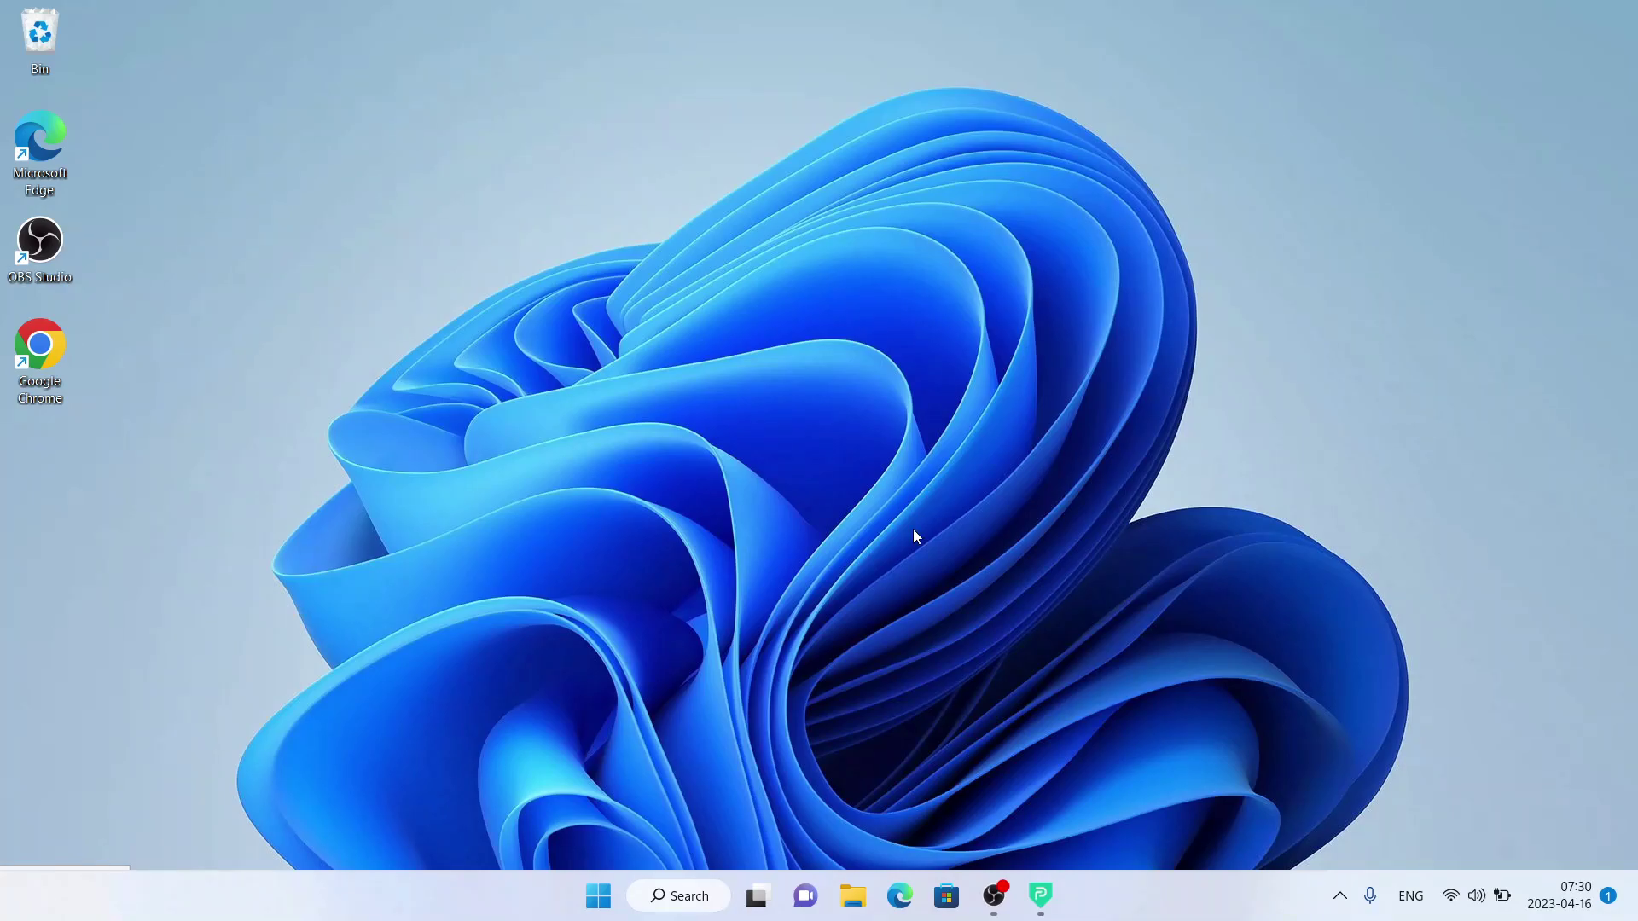
Launch Microsoft Store and search for 'vpn unlimited' to list the KeepSolid app.
left_click(941, 898)
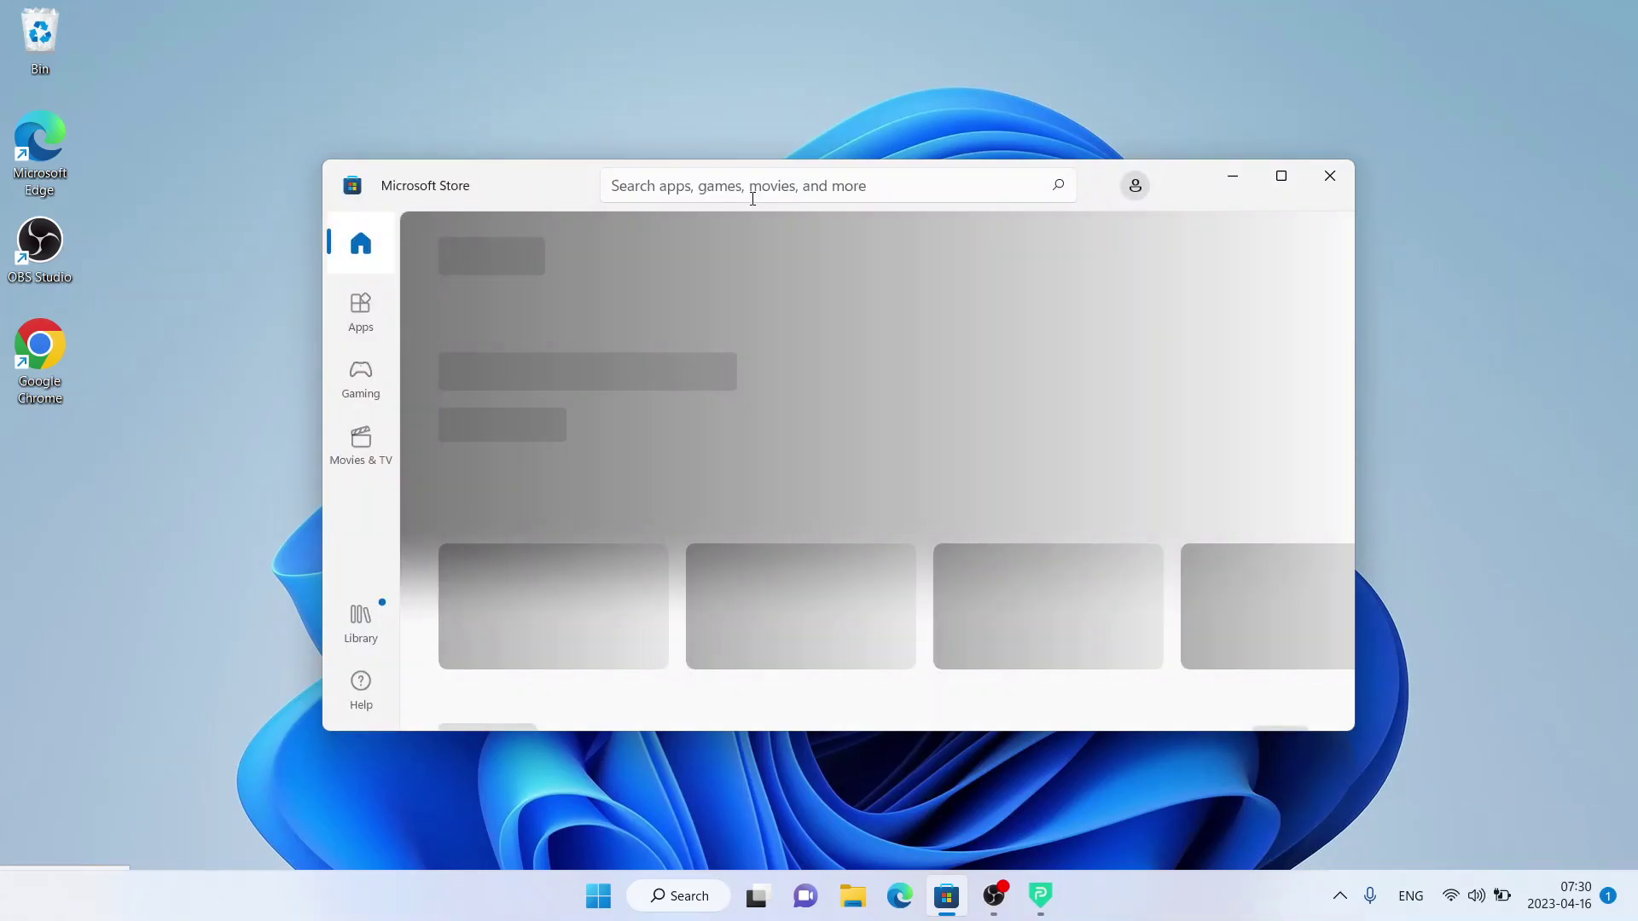
left_click(749, 188)
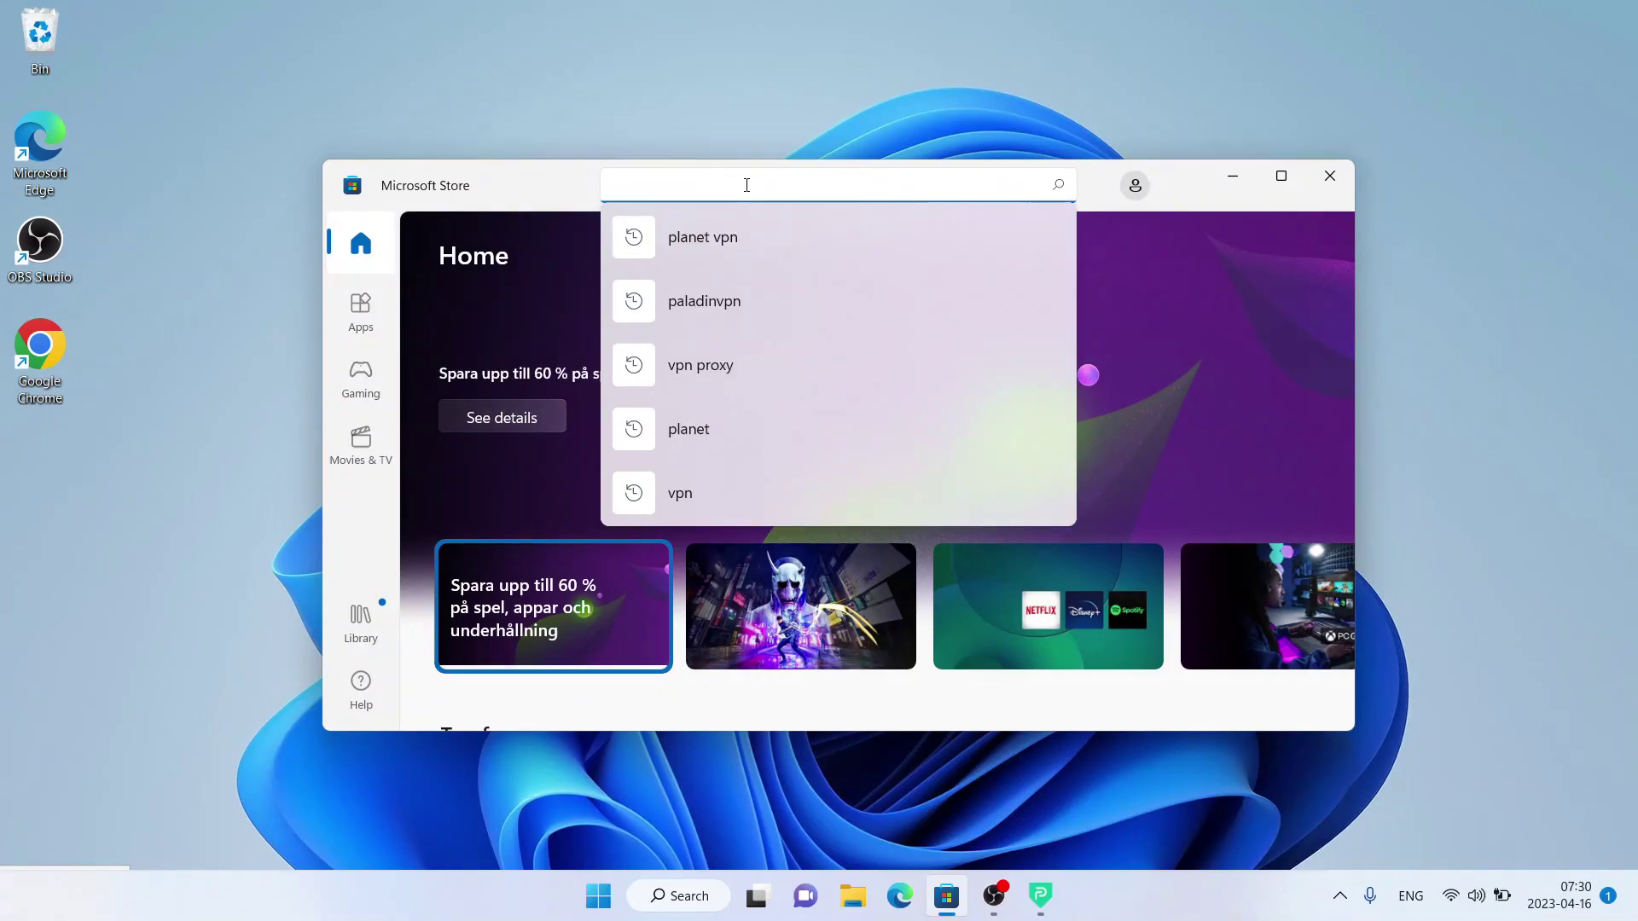
type("vpn unlimi")
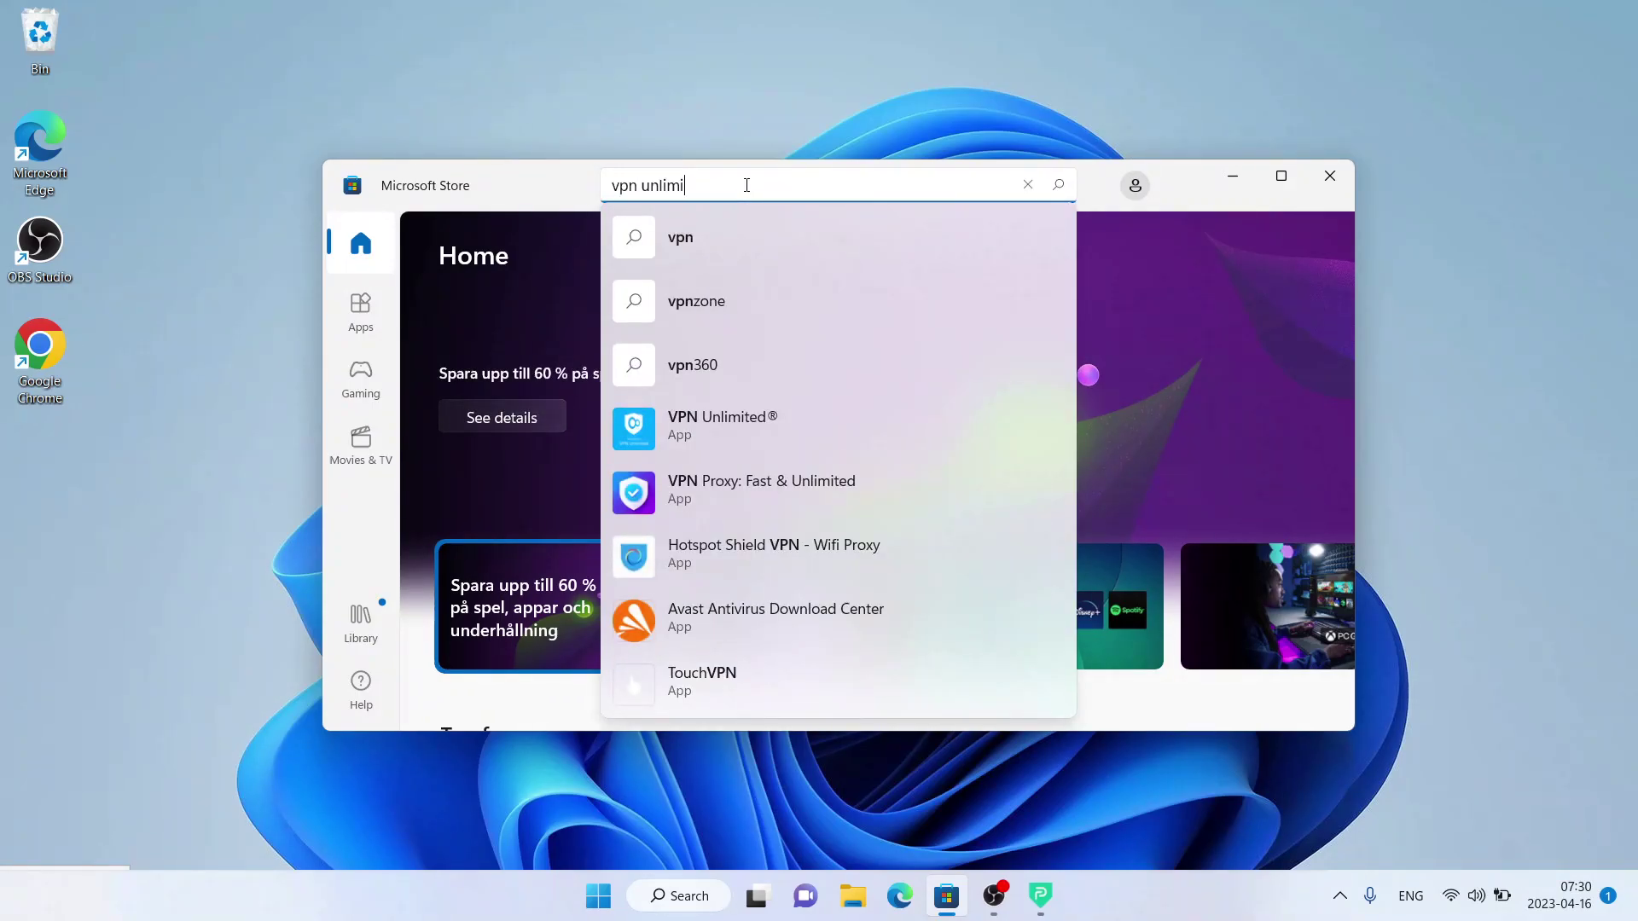
type("ted")
key("Return")
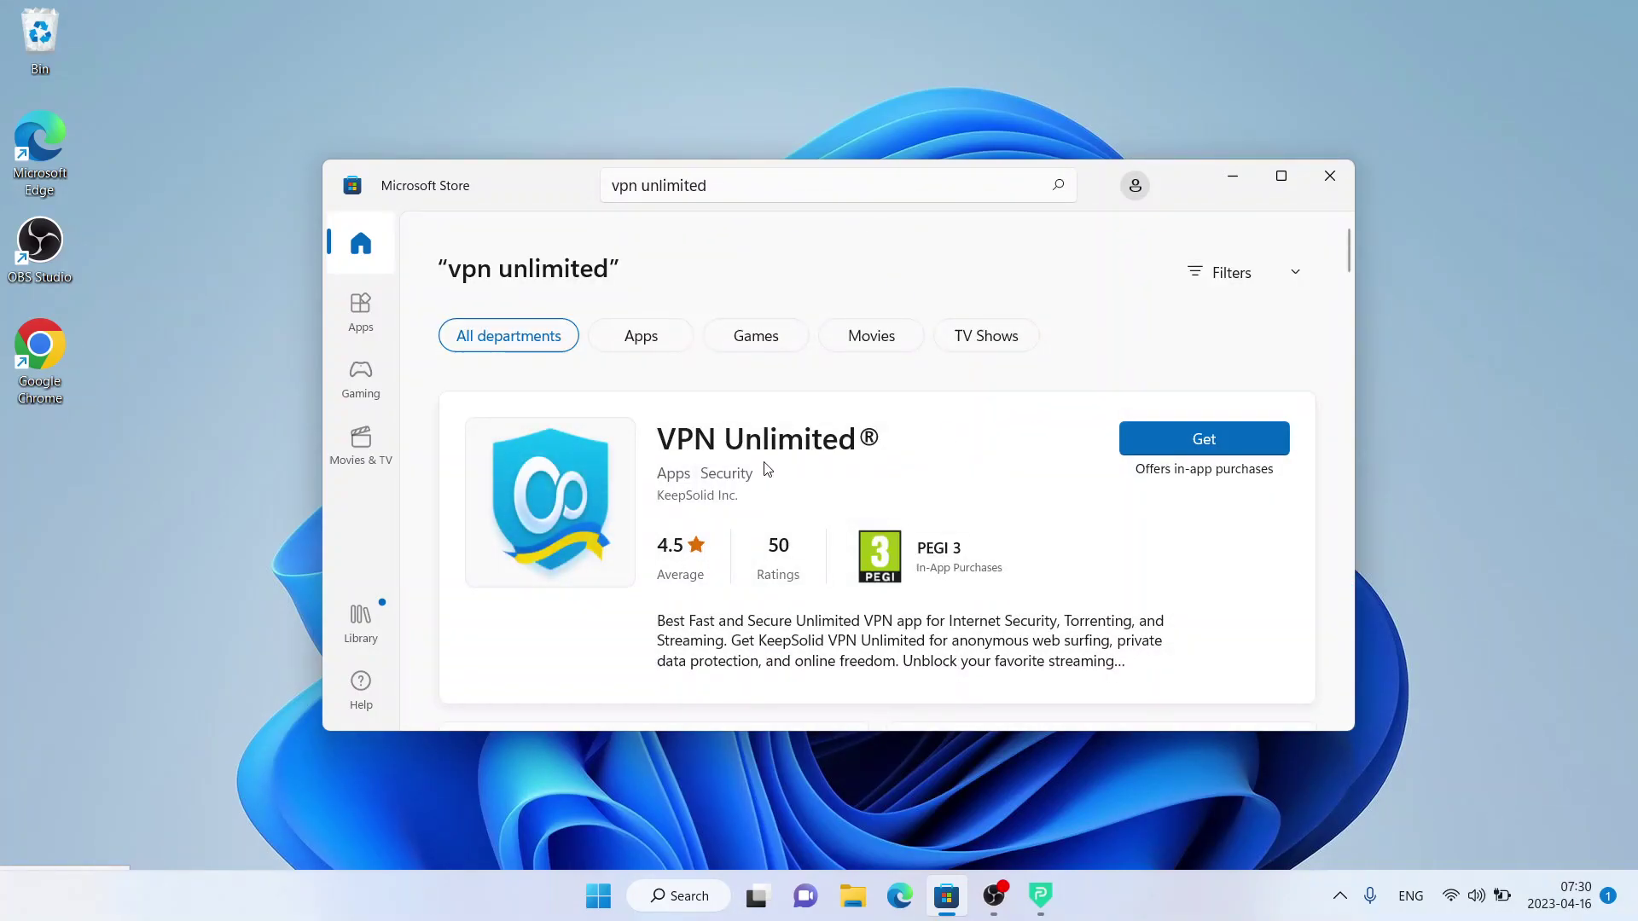
Install VPN Unlimited and launch it to its 'Let's start!' sign-in screen.
left_click(1257, 436)
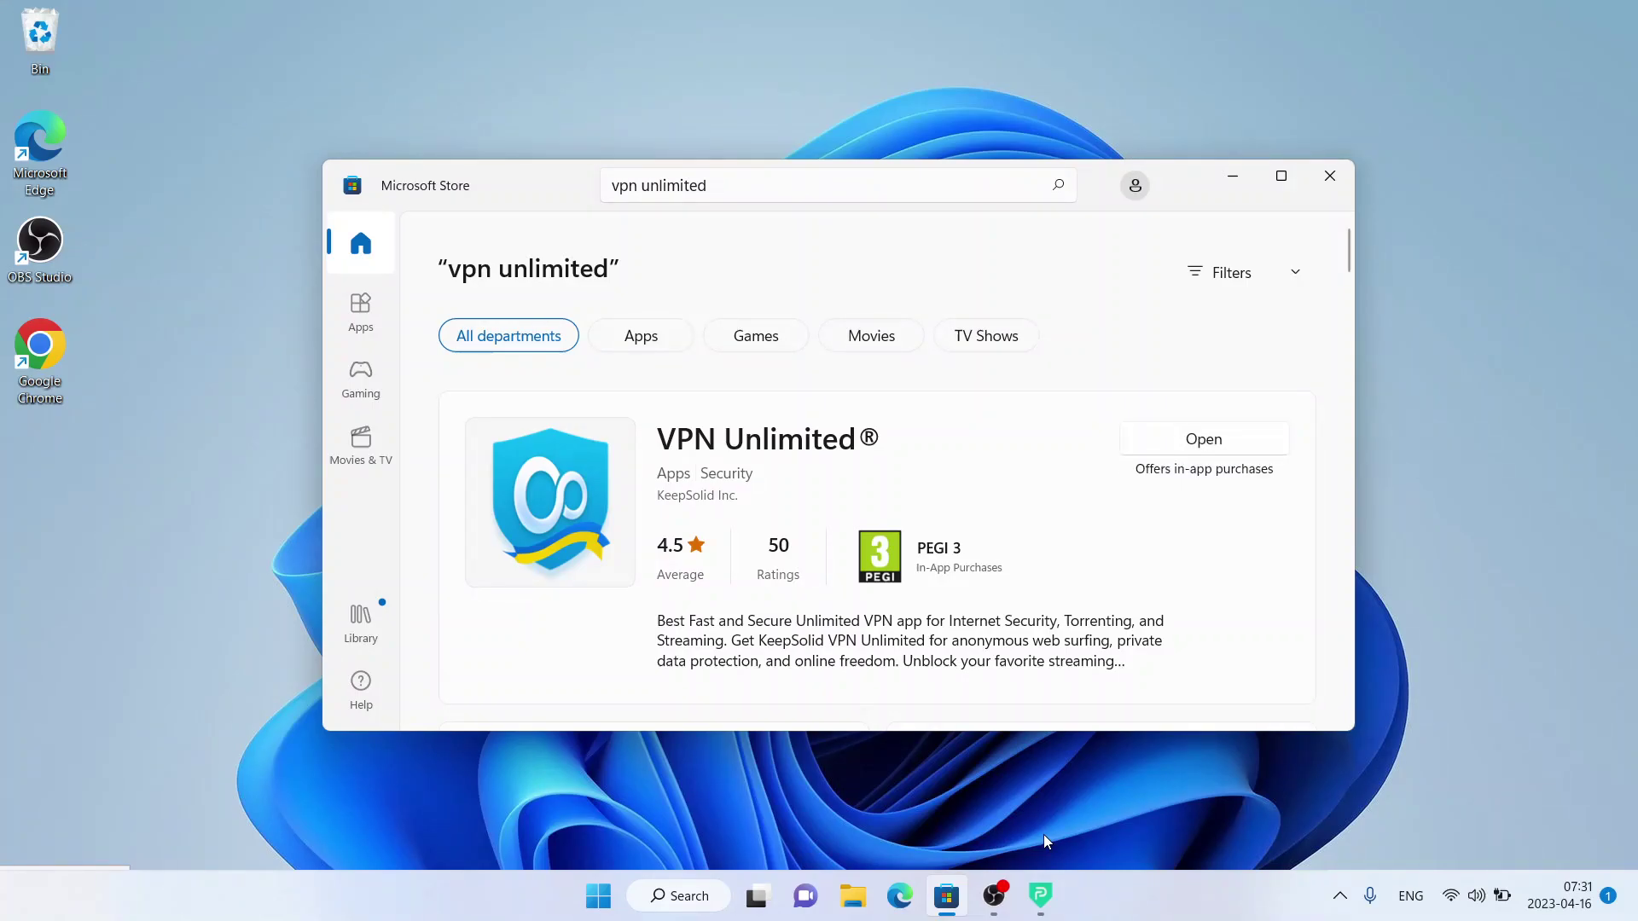
left_click(1041, 909)
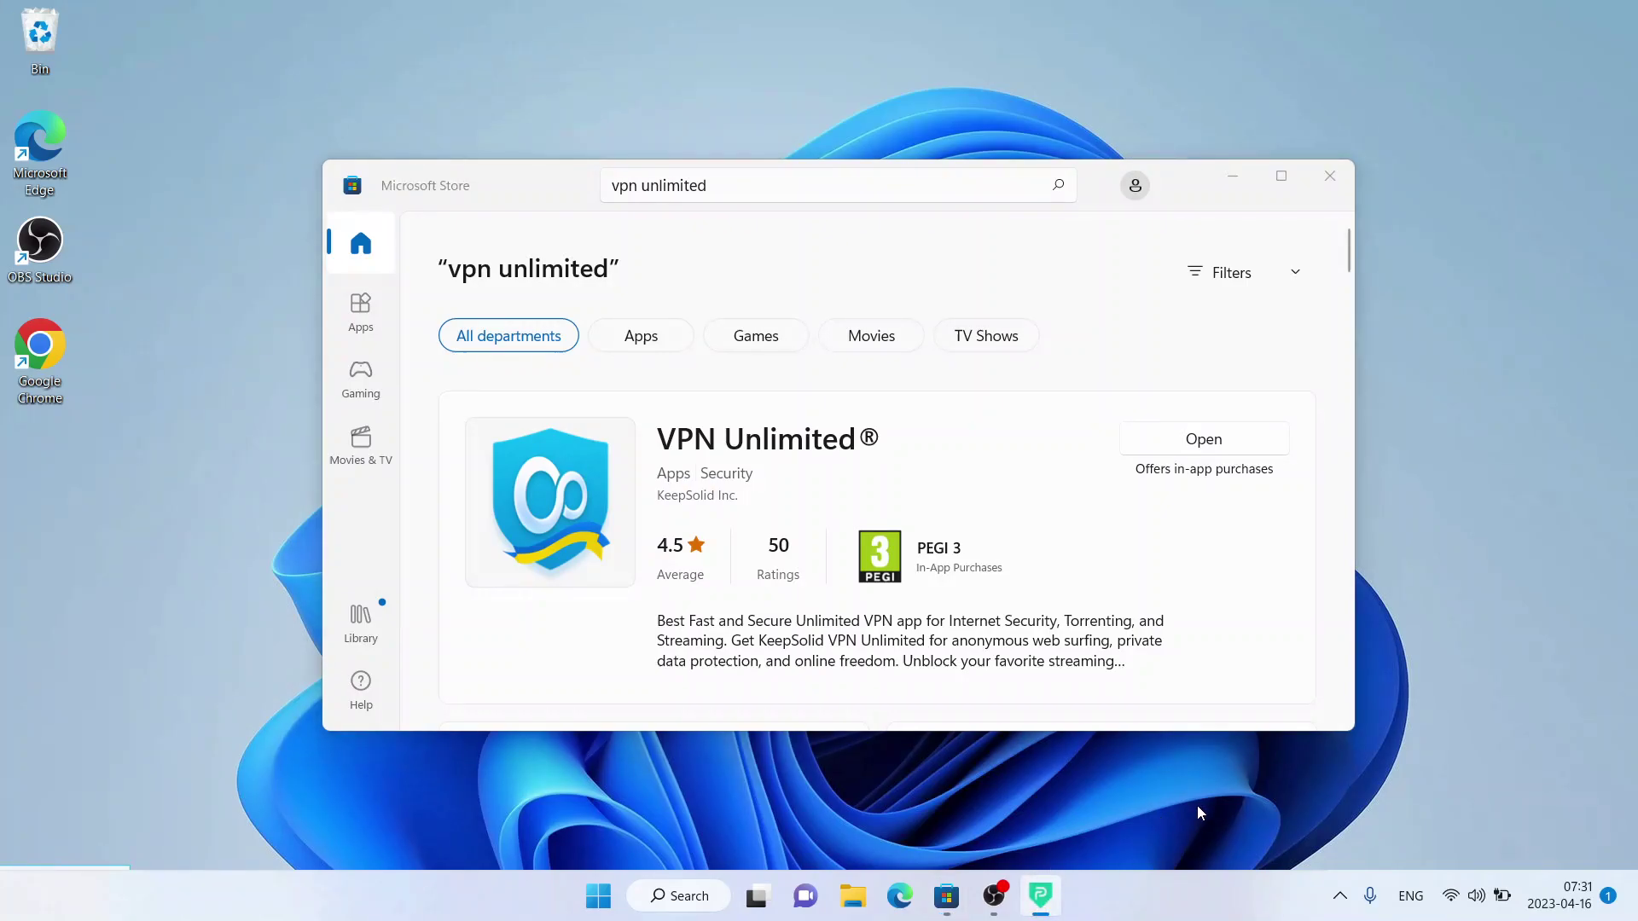
left_click(1223, 440)
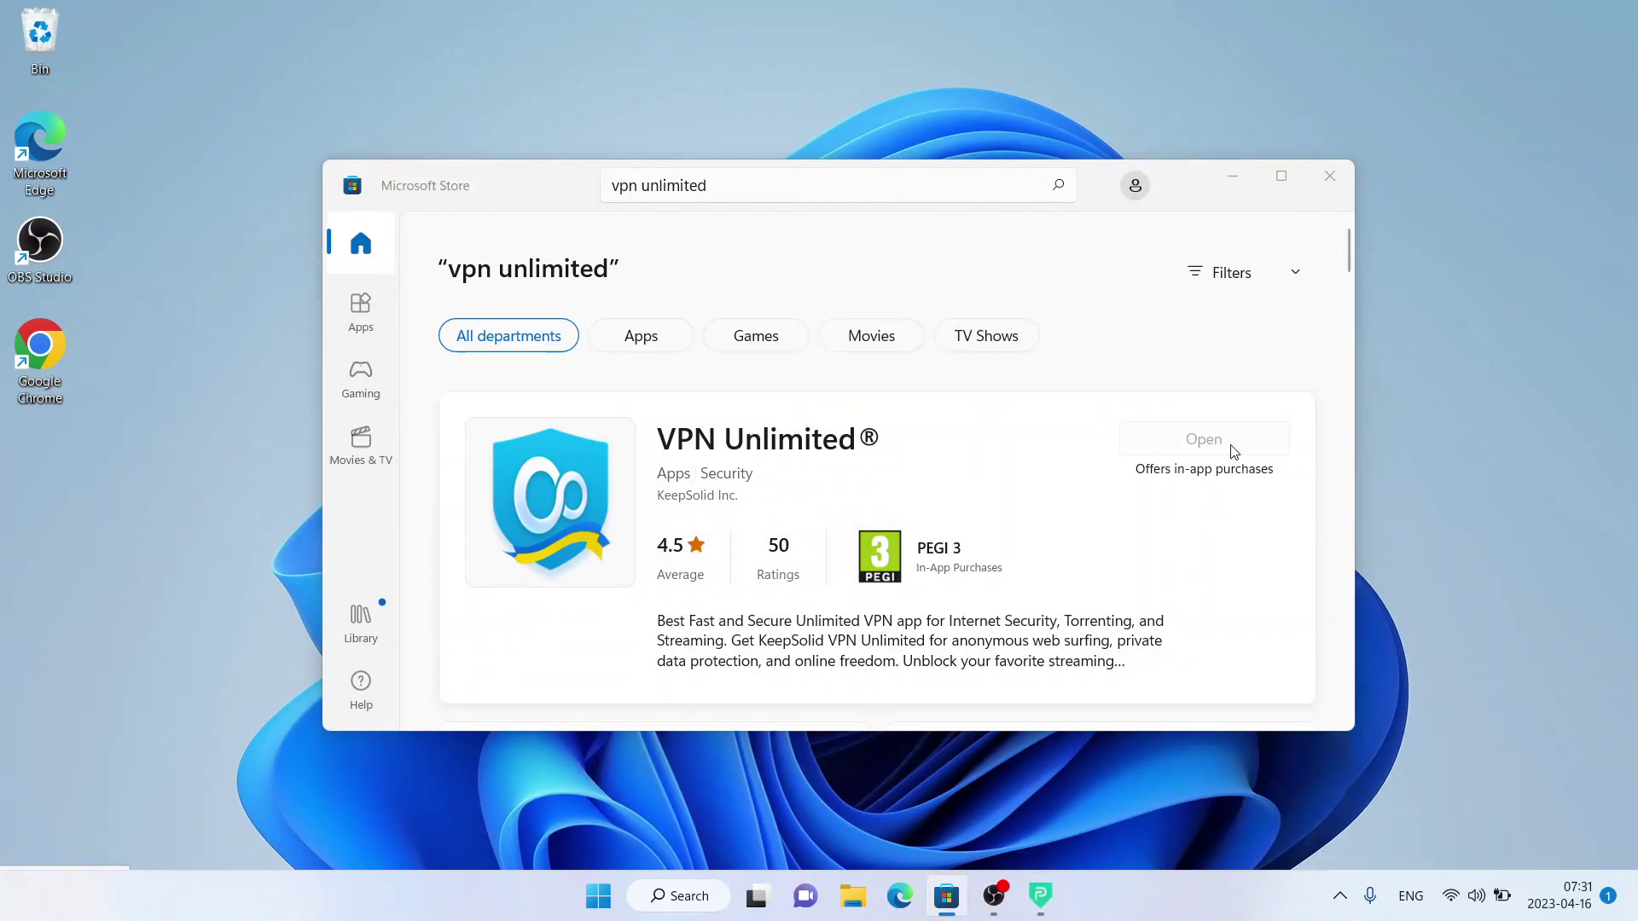
left_click_drag(866, 23, 990, 35)
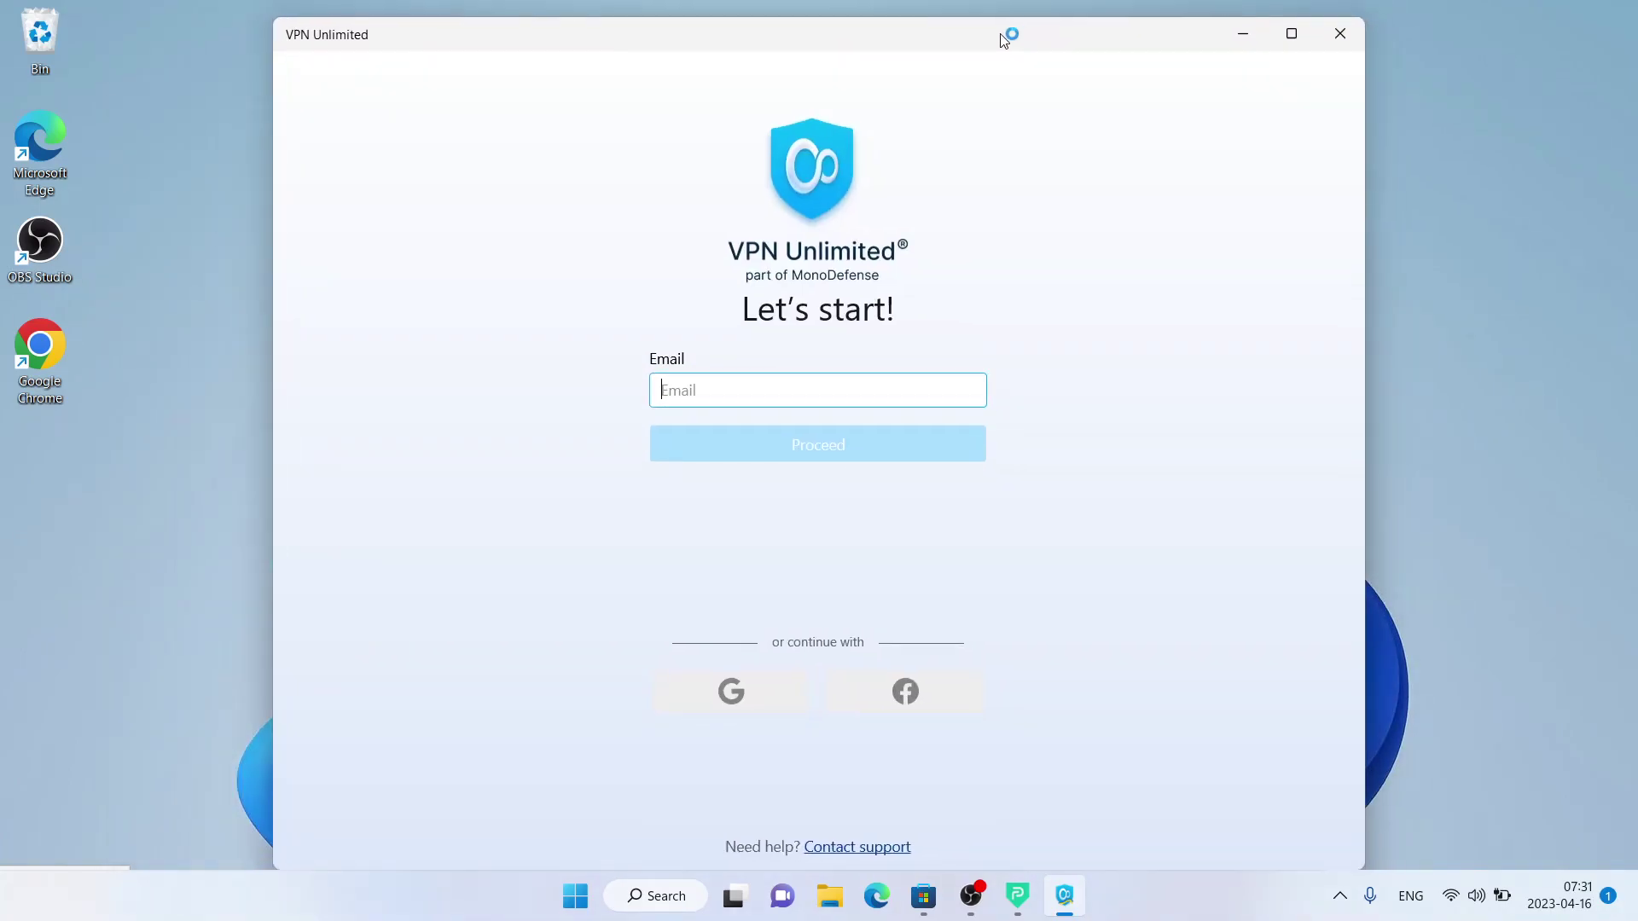